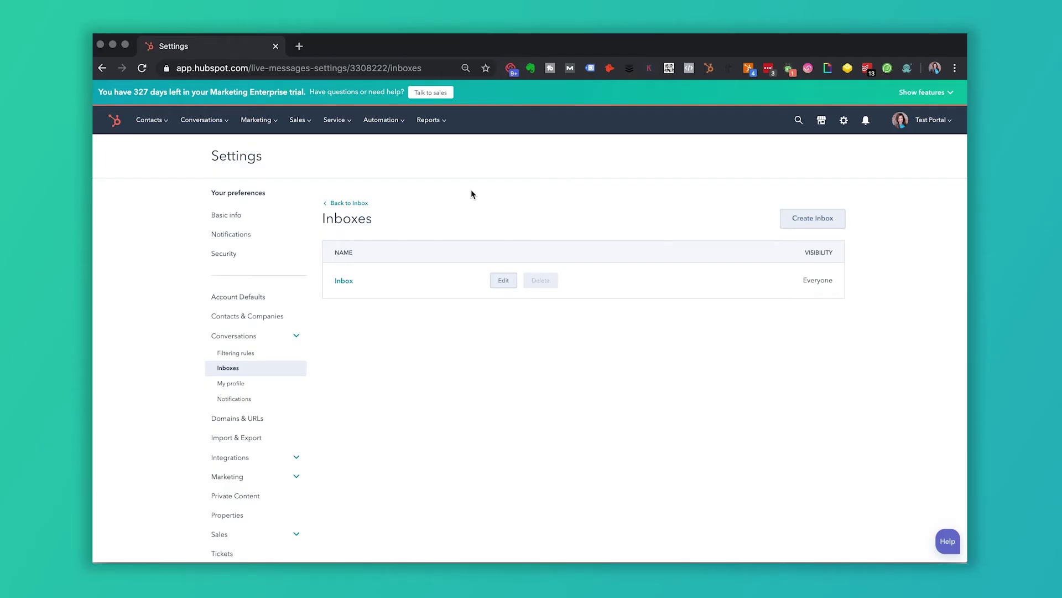
- Open HubSpot's account Settings from the gear icon in the top navigation bar
{"action": "left_click", "coordinate": [843, 126]}
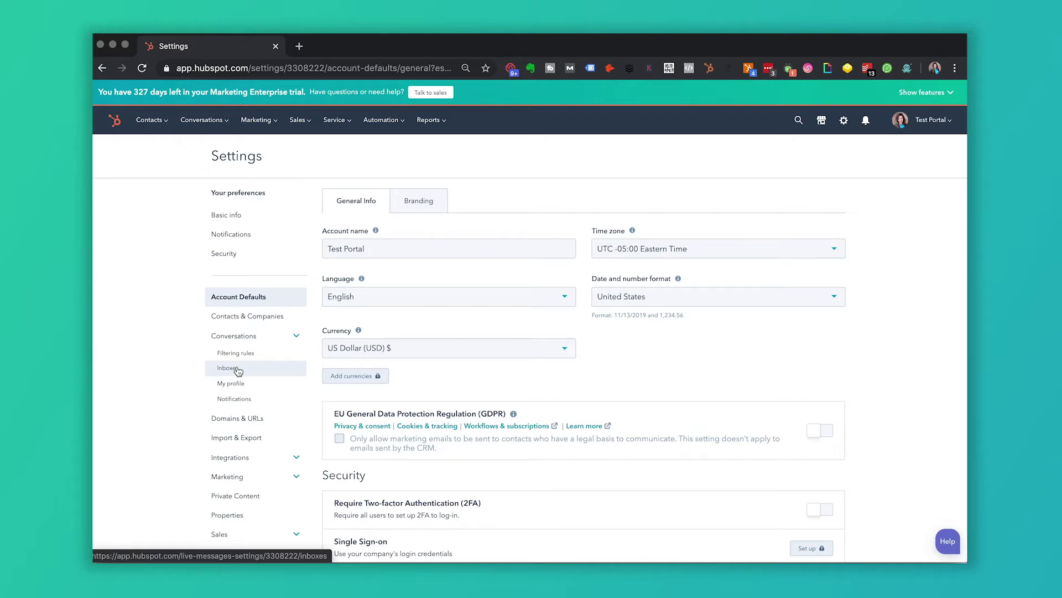
- Go to Conversations > Inboxes settings and start creating a new team inbox
{"action": "left_click", "coordinate": [237, 370]}
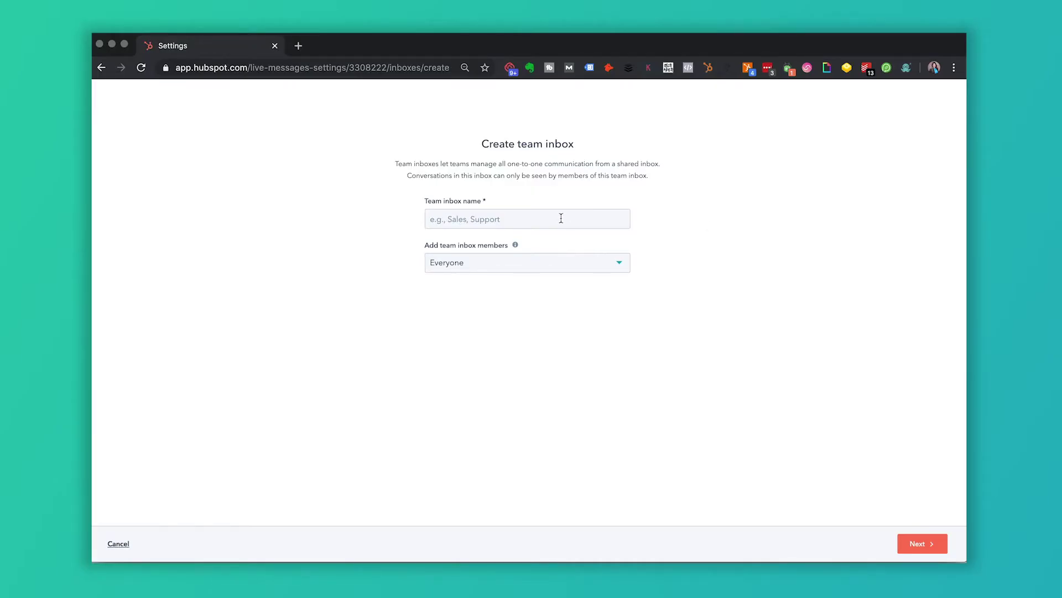
{"action": "left_click", "coordinate": [542, 219]}
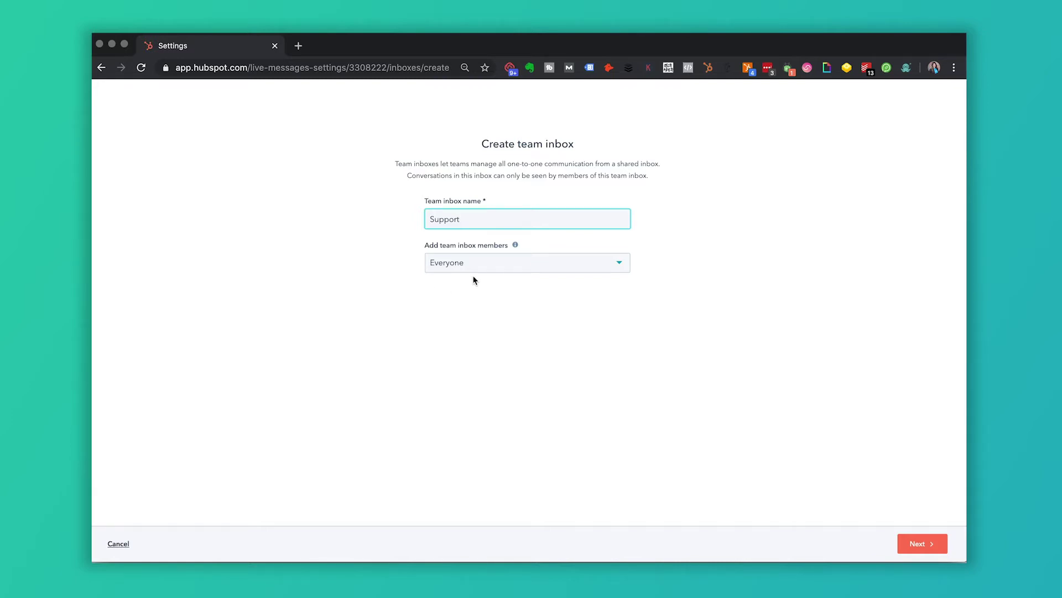
- Name the team inbox 'Support', trying Specific users and teams before returning membership to Everyone
{"action": "left_click", "coordinate": [510, 270]}
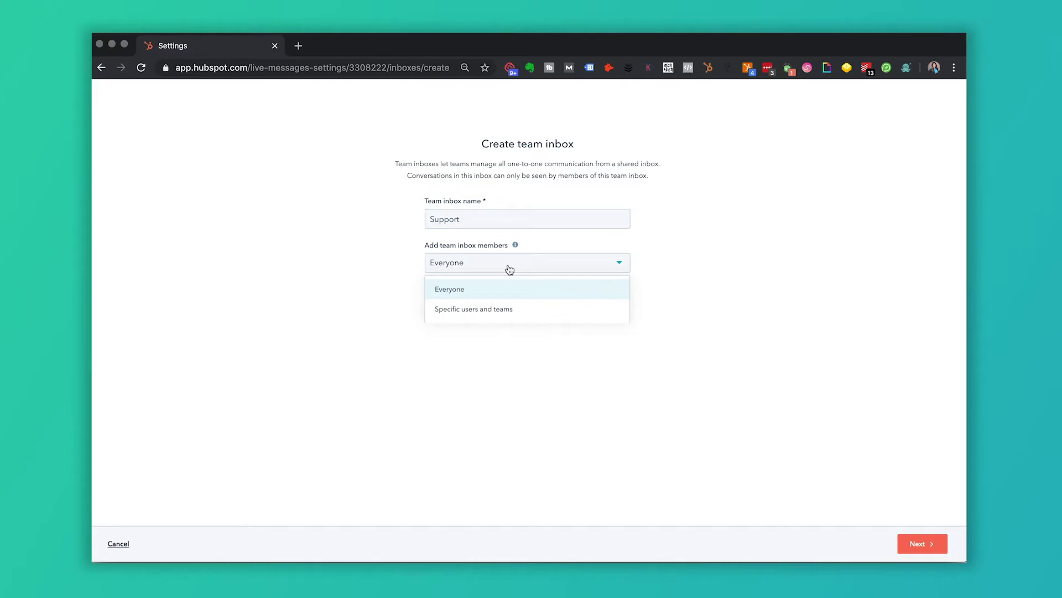
{"action": "left_click", "coordinate": [470, 310]}
{"action": "left_click", "coordinate": [460, 290]}
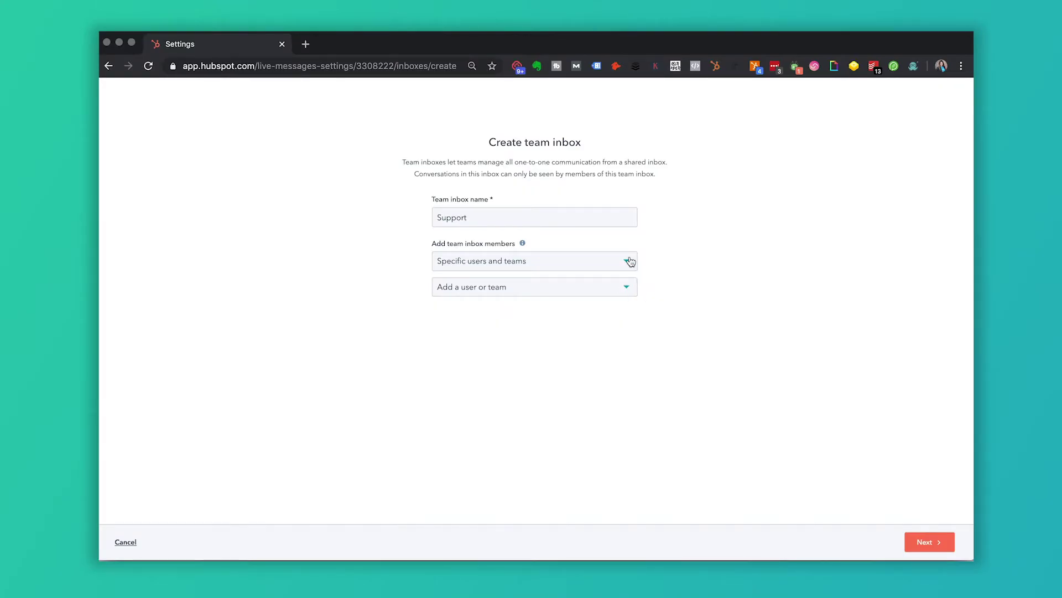
{"action": "left_click", "coordinate": [630, 265]}
{"action": "left_click", "coordinate": [484, 287]}
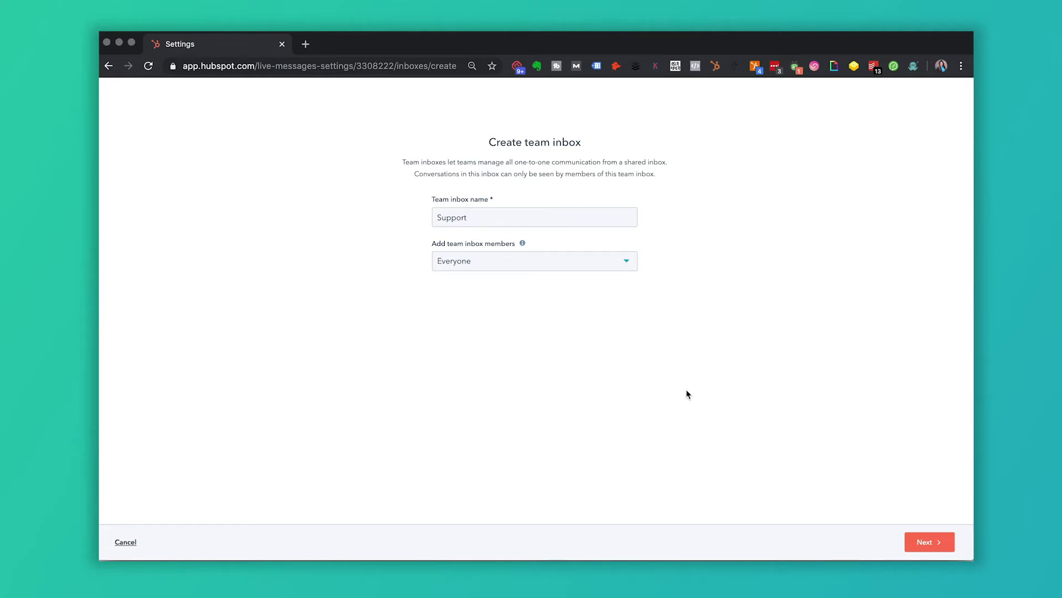
- Save the Support inbox details and choose Chat as the channel to connect
{"action": "left_click", "coordinate": [930, 540]}
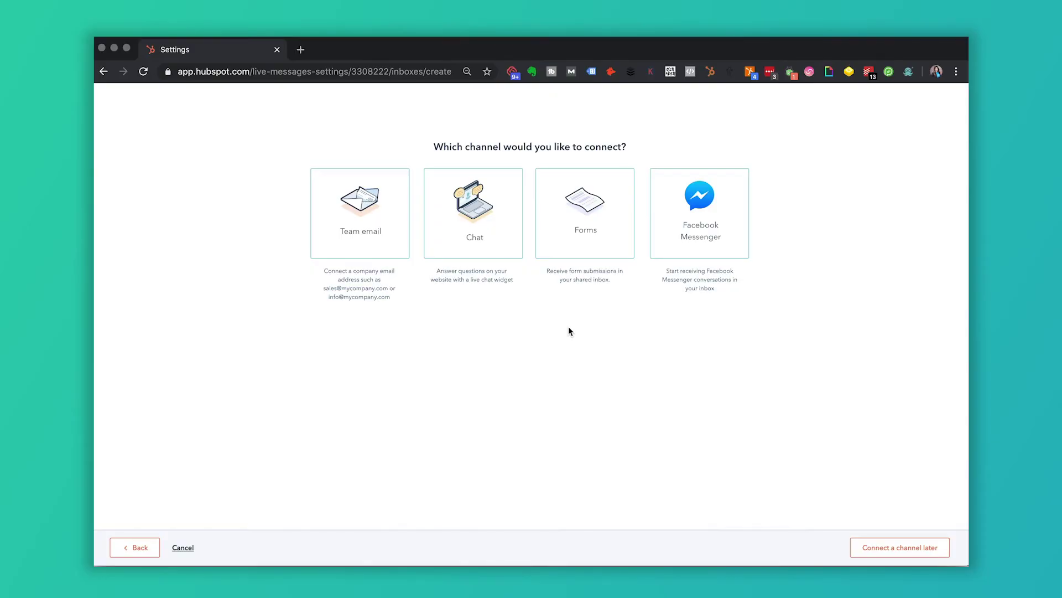
{"action": "left_click", "coordinate": [494, 236]}
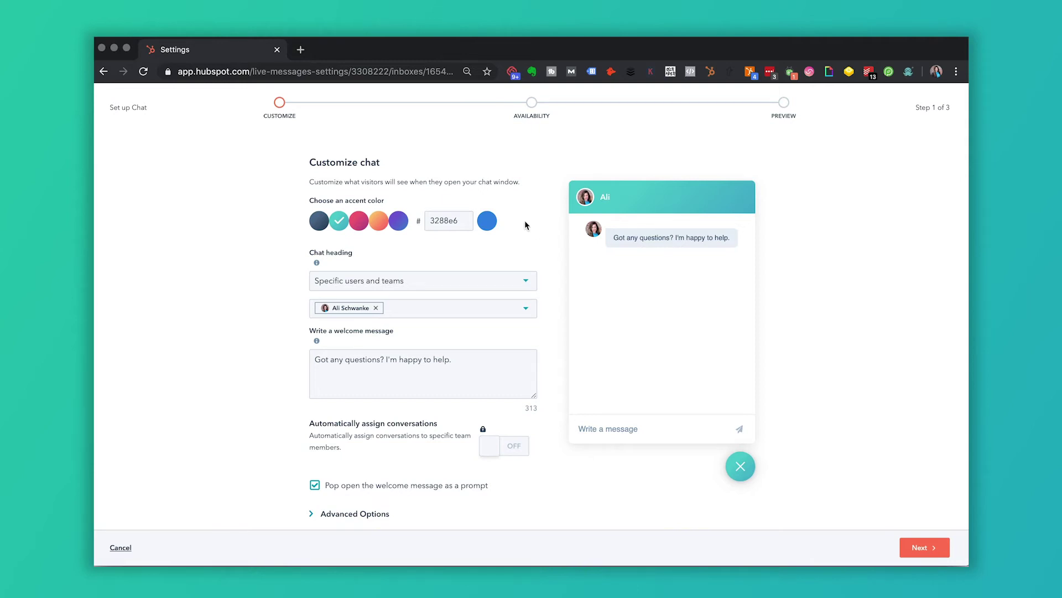
- Keep the default chat look and heading unchanged and advance to the Availability step
{"action": "left_click", "coordinate": [440, 285]}
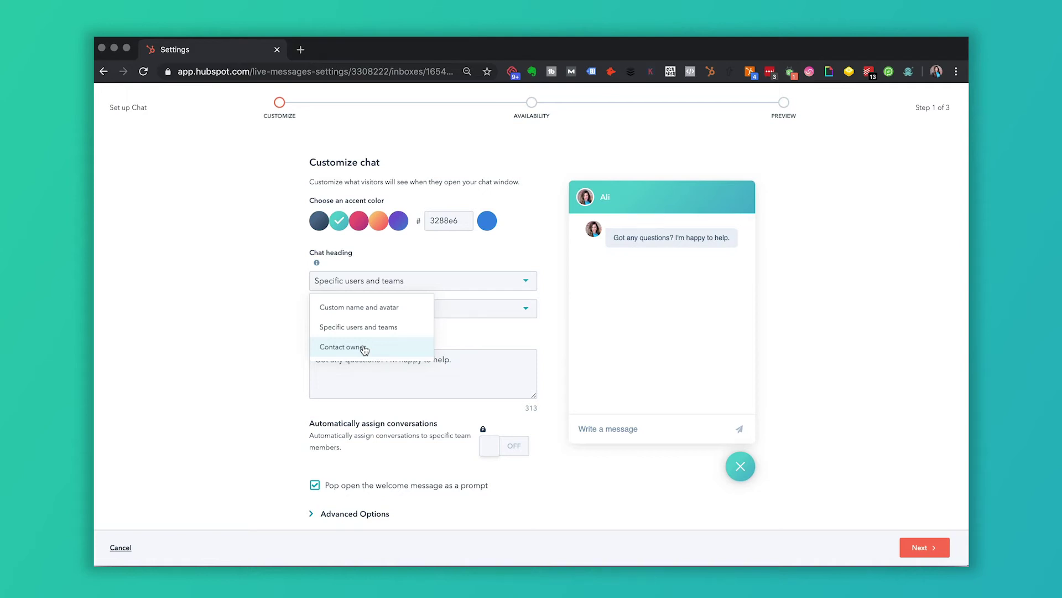
{"action": "left_click", "coordinate": [546, 338]}
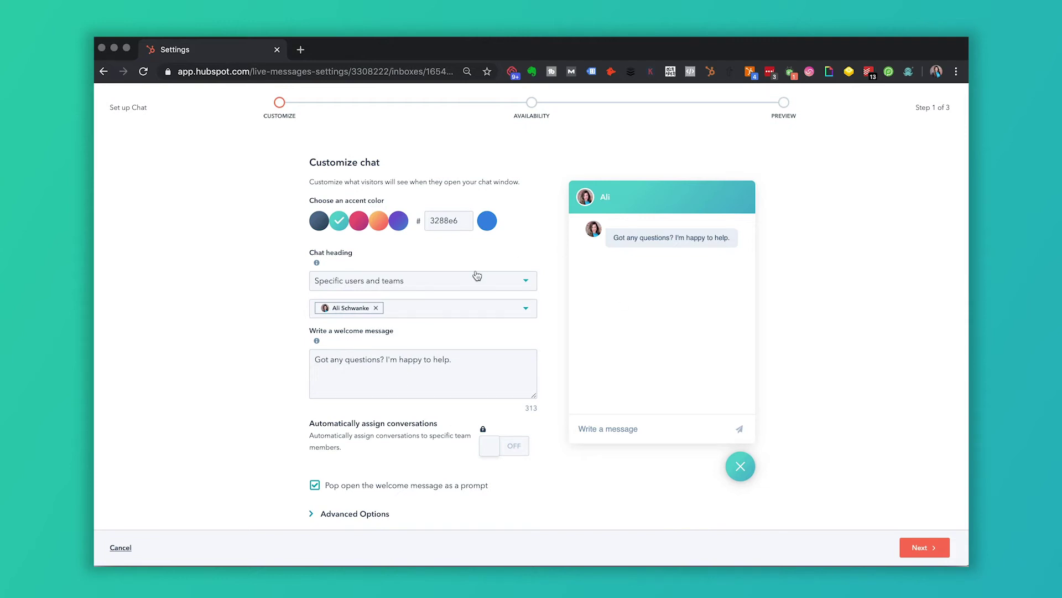
{"action": "scroll", "coordinate": [463, 308], "scroll_direction": "down", "scroll_amount": 2}
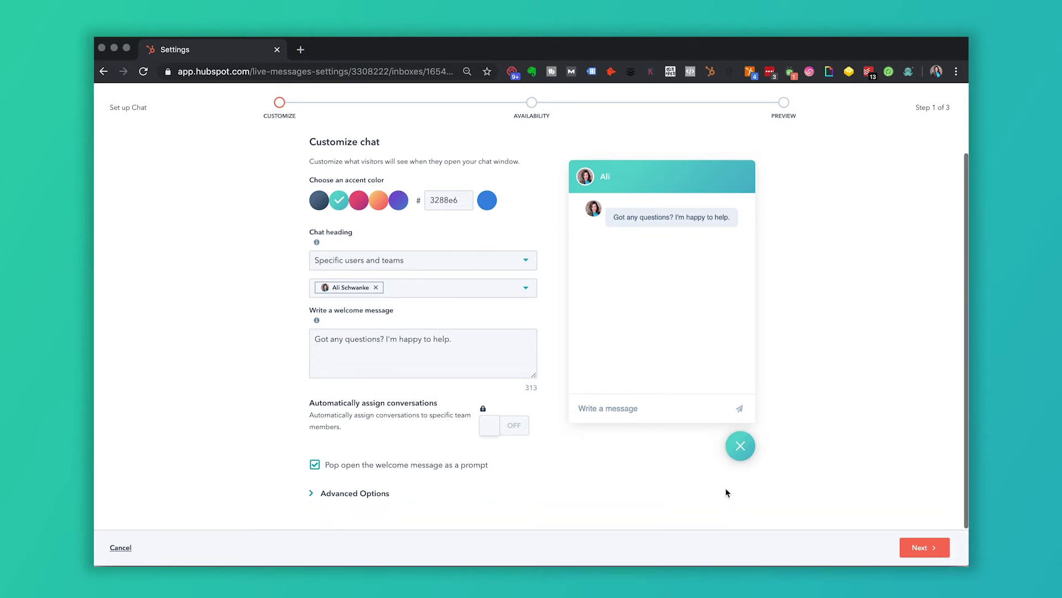
{"action": "left_click", "coordinate": [921, 548]}
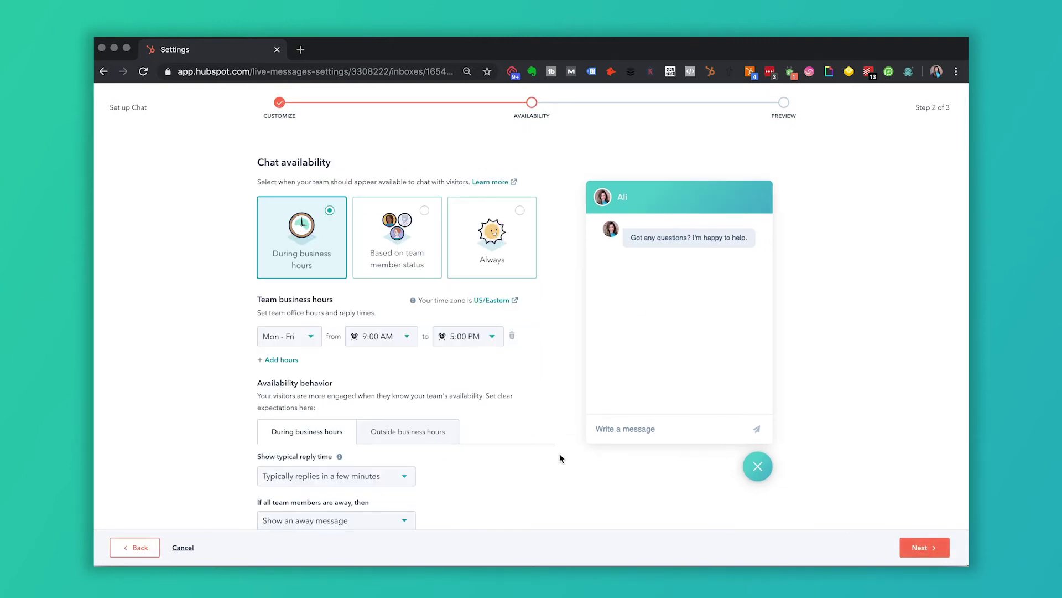
- Publish the live chat with default Mon–Fri 9:00 AM–5:00 PM availability and view its test message
{"action": "scroll", "coordinate": [545, 415], "scroll_direction": "down", "scroll_amount": 3}
{"action": "scroll", "coordinate": [545, 415], "scroll_direction": "up", "scroll_amount": 3}
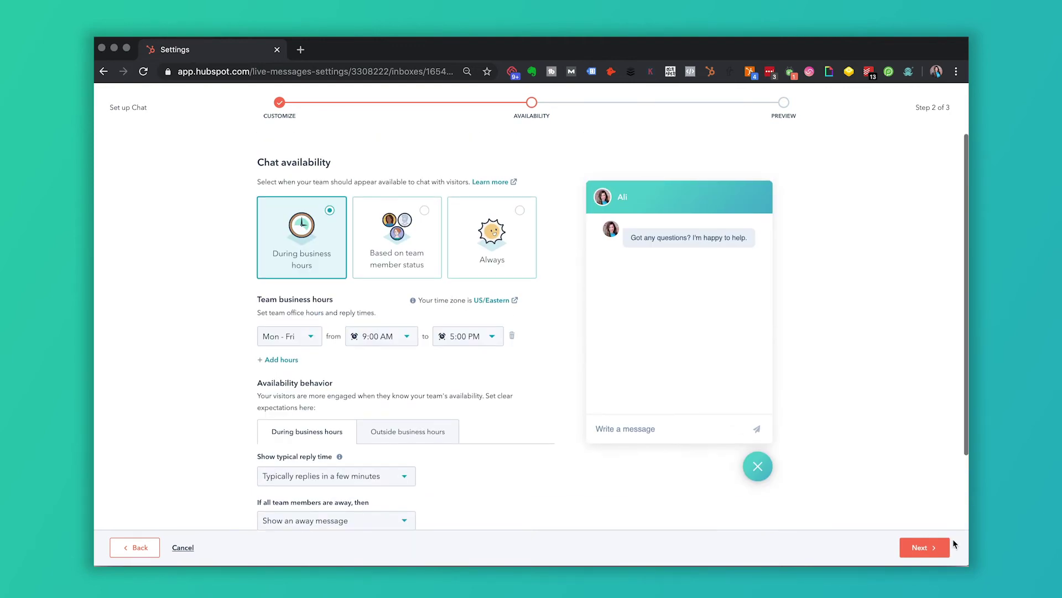
{"action": "left_click", "coordinate": [935, 548]}
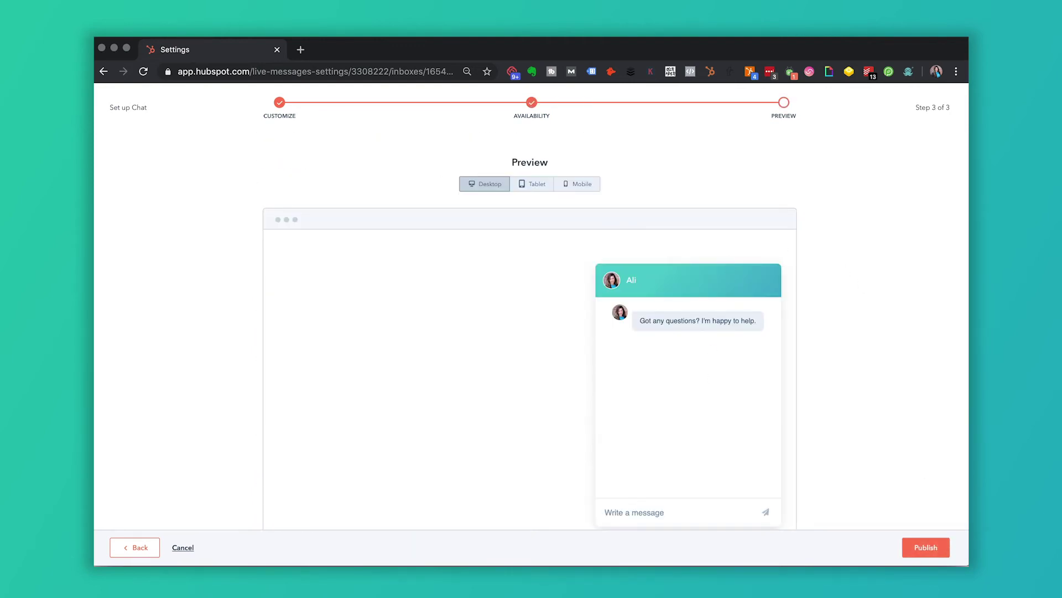
{"action": "left_click", "coordinate": [934, 557]}
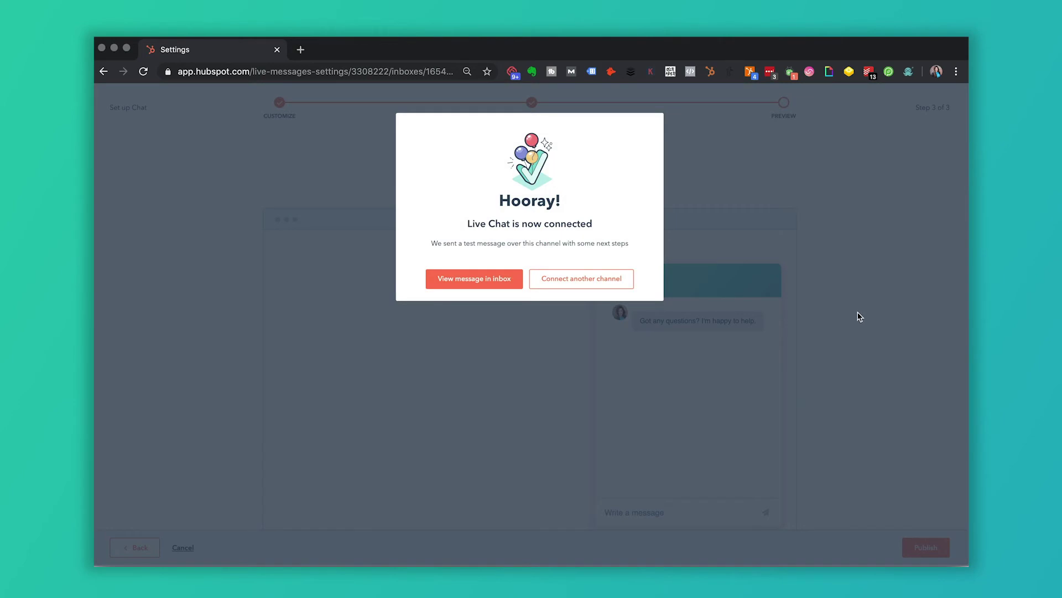
{"action": "left_click", "coordinate": [487, 281]}
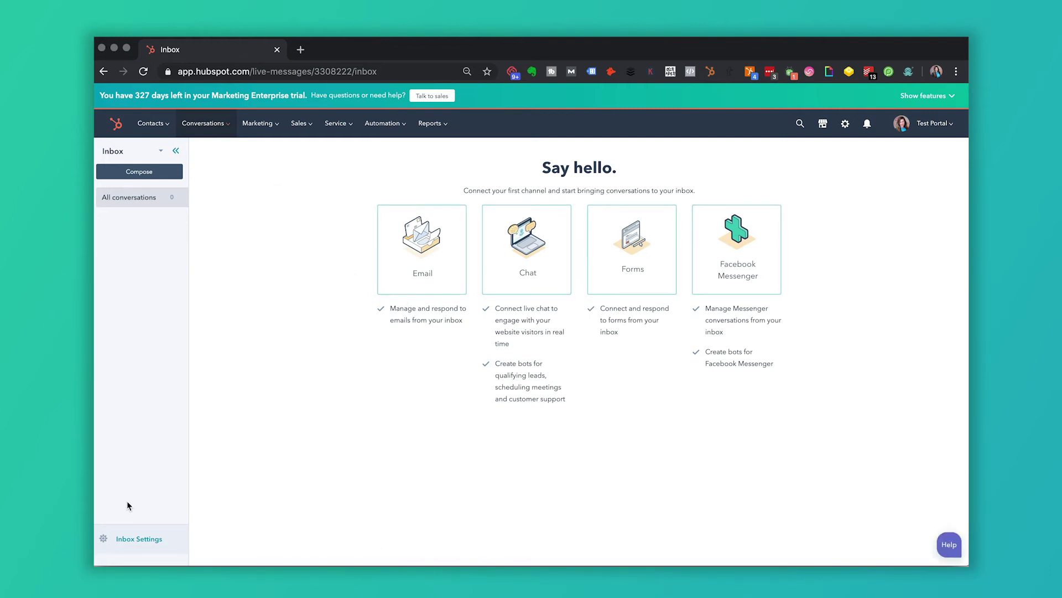
- Look at Inbox Settings and Compose without changes, then pick Email as the next channel
{"action": "left_click", "coordinate": [126, 540]}
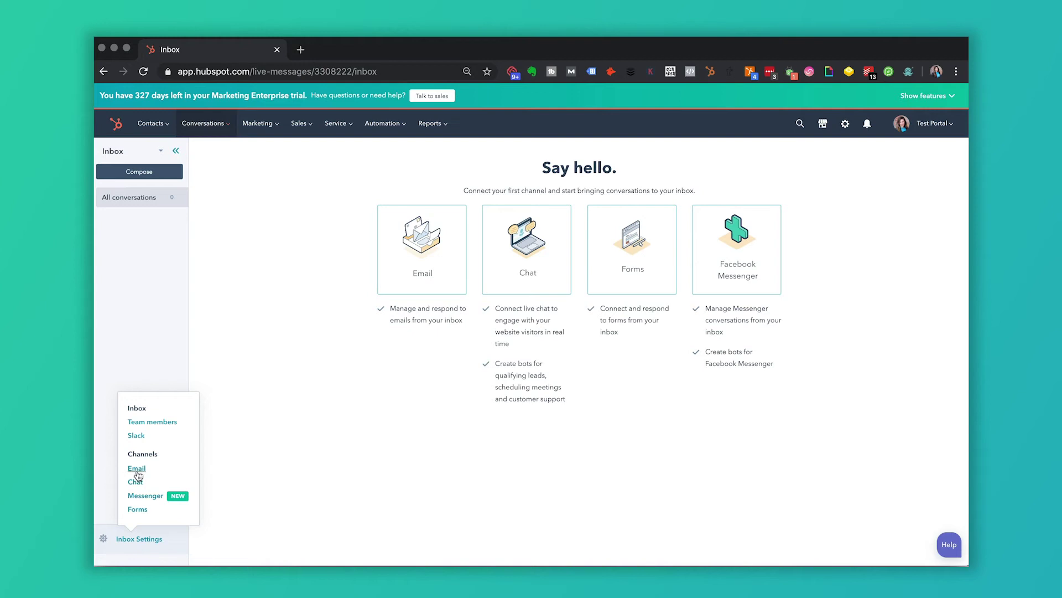
{"action": "left_click", "coordinate": [248, 202]}
{"action": "left_click", "coordinate": [160, 174]}
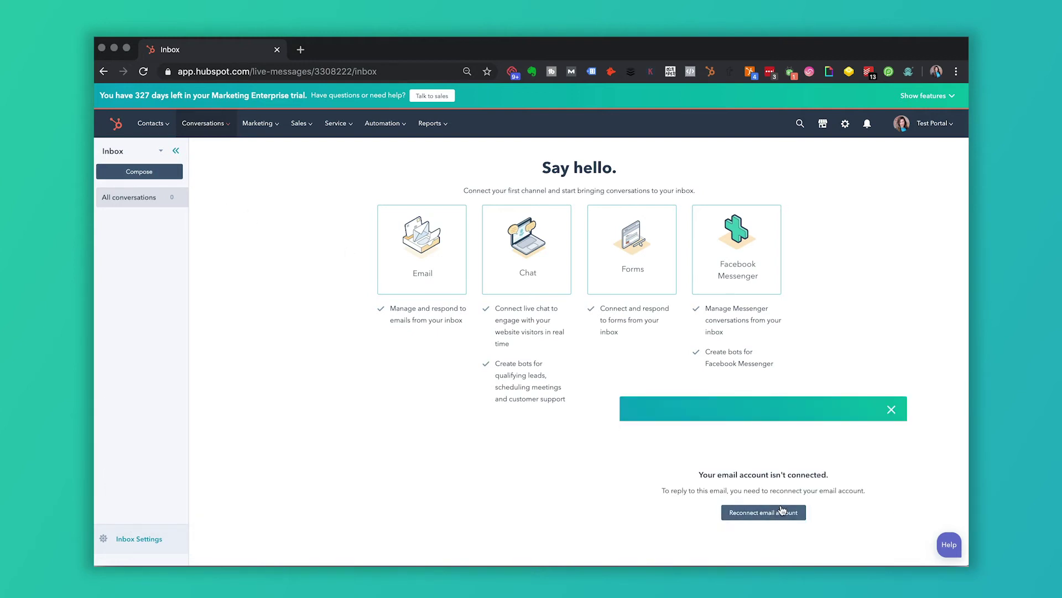
{"action": "left_click", "coordinate": [891, 410]}
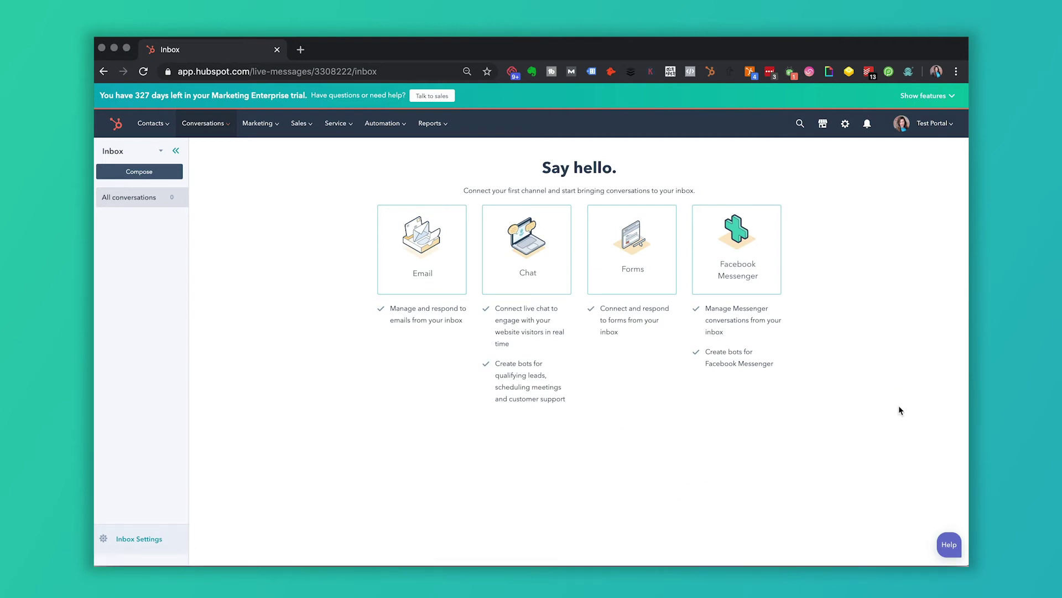
{"action": "left_click", "coordinate": [409, 245]}
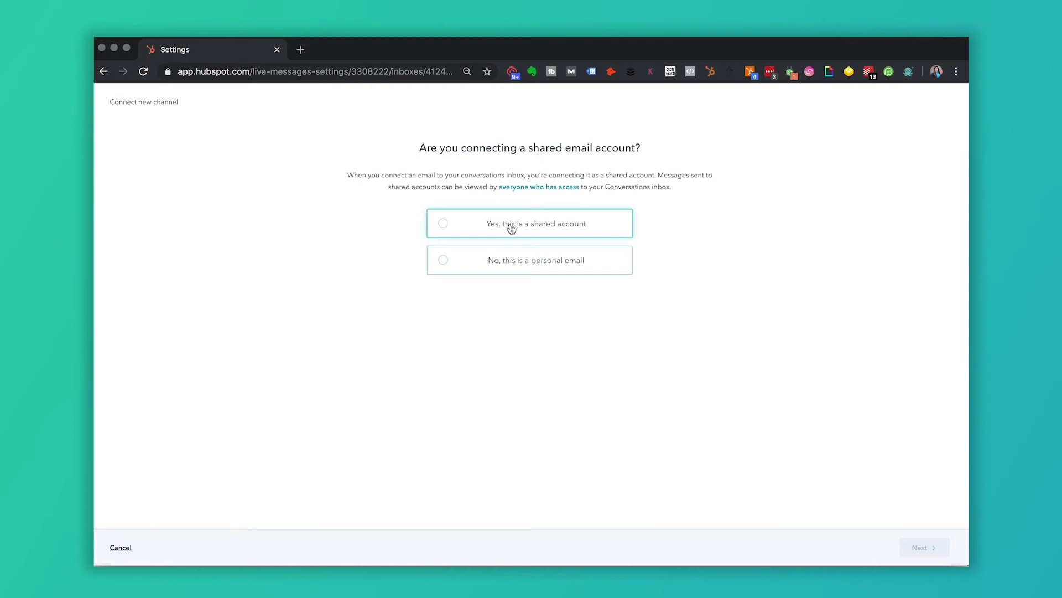
- Mark the email as a shared account, view the provider options, then cancel back to Inboxes settings
{"action": "left_click", "coordinate": [511, 229]}
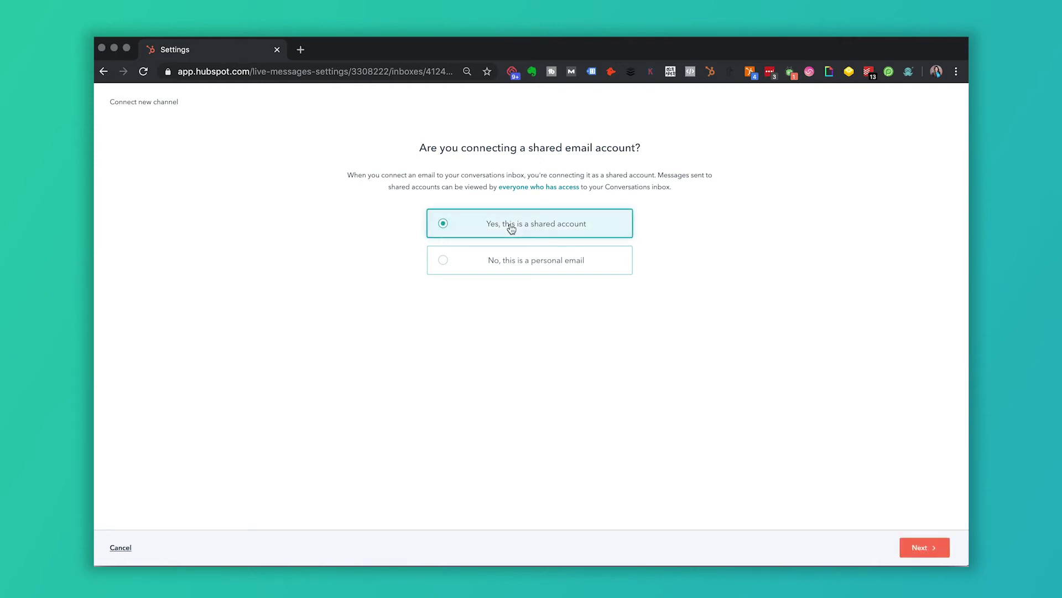
{"action": "left_click", "coordinate": [923, 548]}
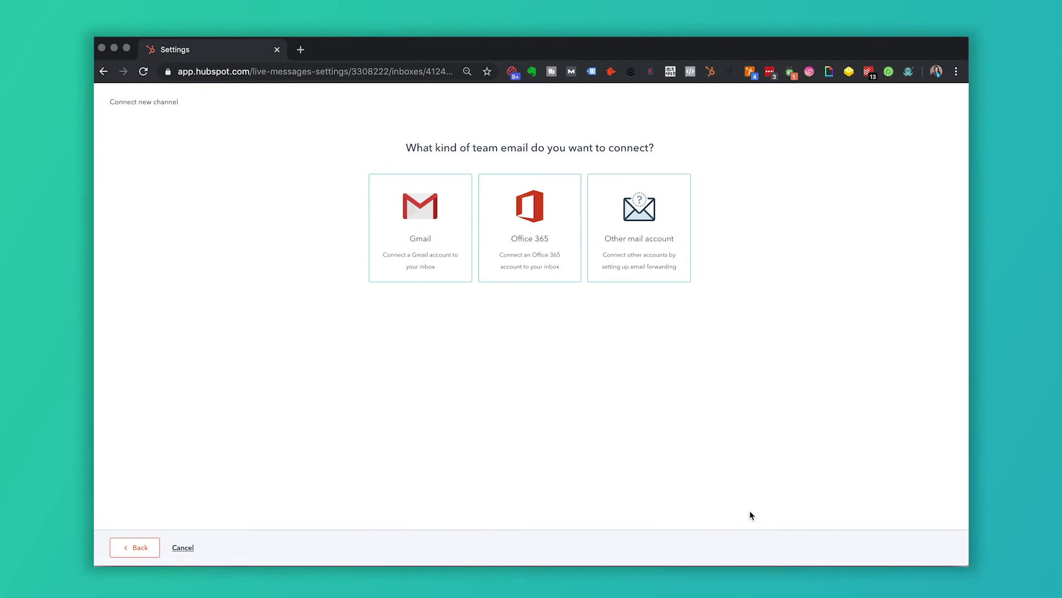
{"action": "left_click", "coordinate": [184, 549]}
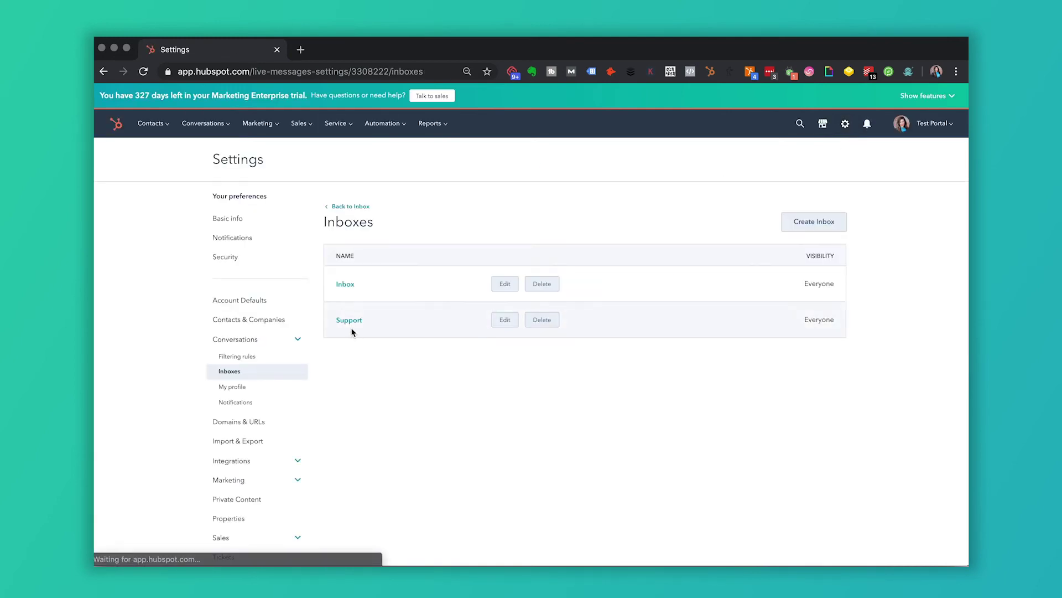
- Open the Inbox's settings, then go to Conversations > Inbox showing 0 conversations
{"action": "left_click", "coordinate": [346, 285]}
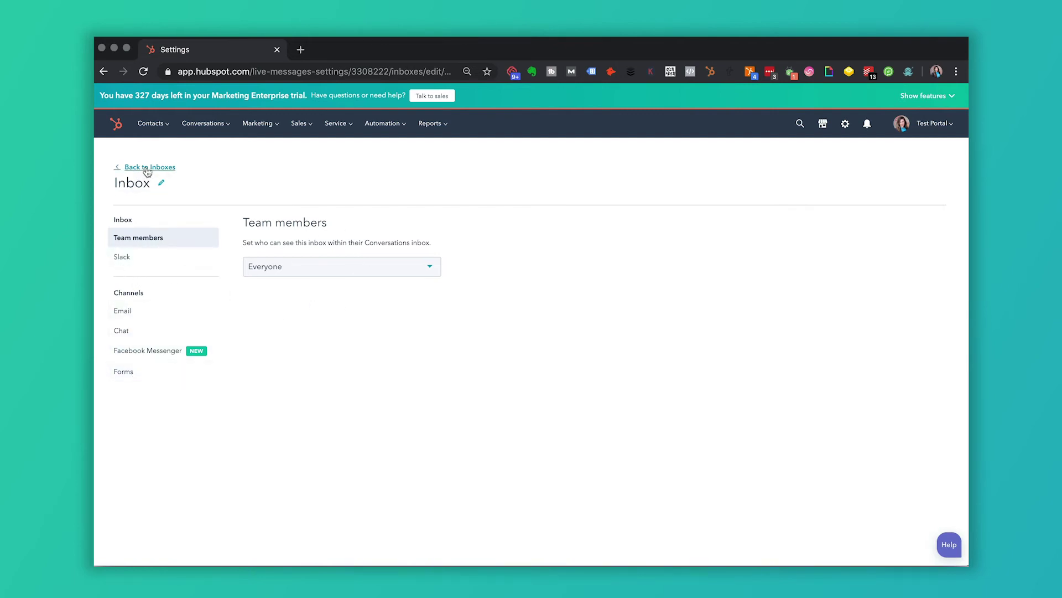
{"action": "left_click", "coordinate": [215, 127]}
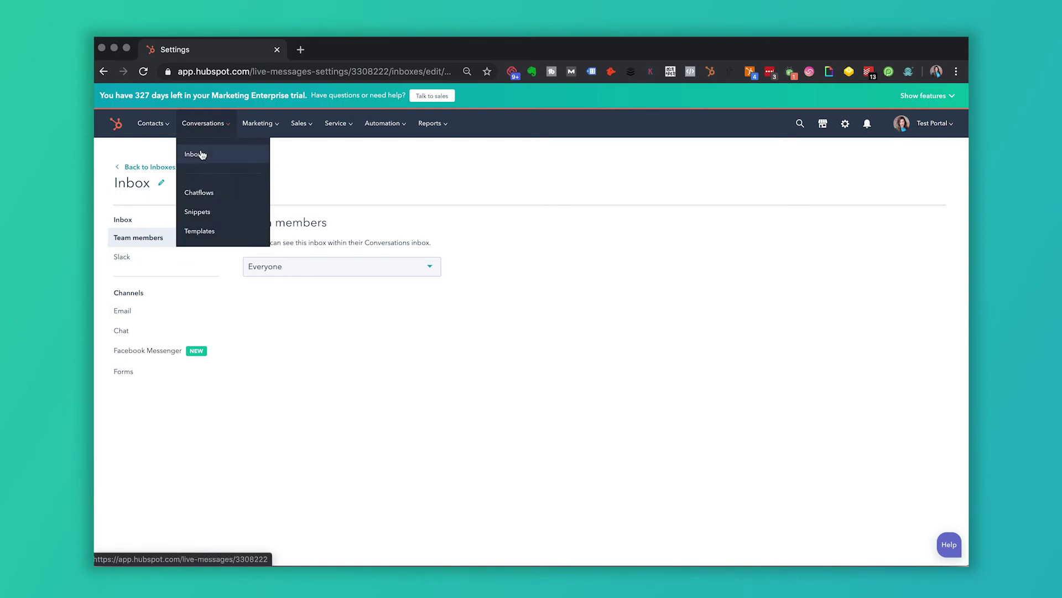
{"action": "left_click", "coordinate": [197, 153]}
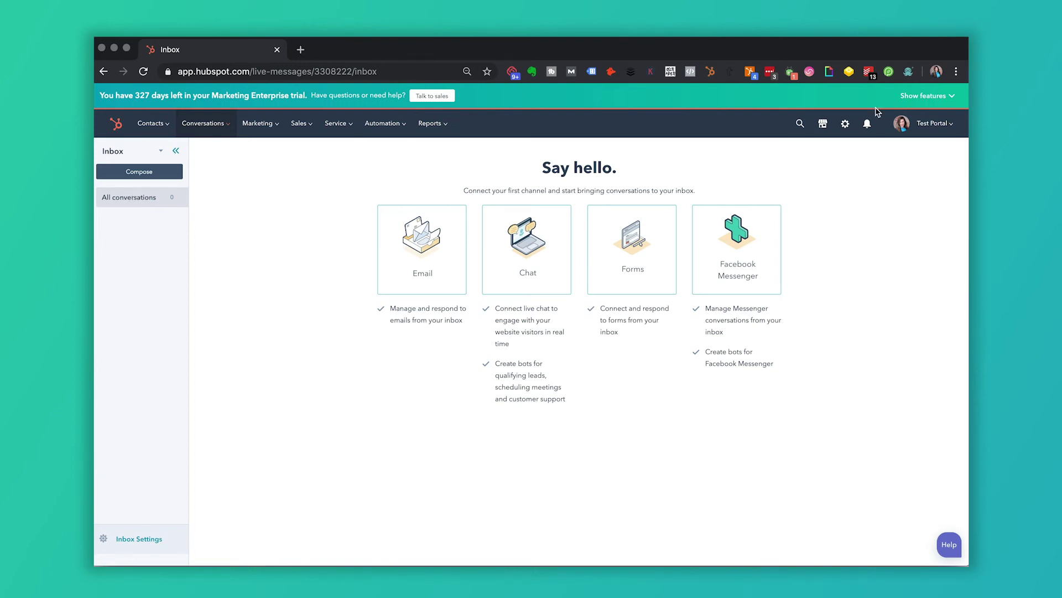
- Open the account menu and bring up the list of other portal accounts
{"action": "left_click", "coordinate": [940, 133]}
{"action": "mouse_move", "coordinate": [907, 218]}
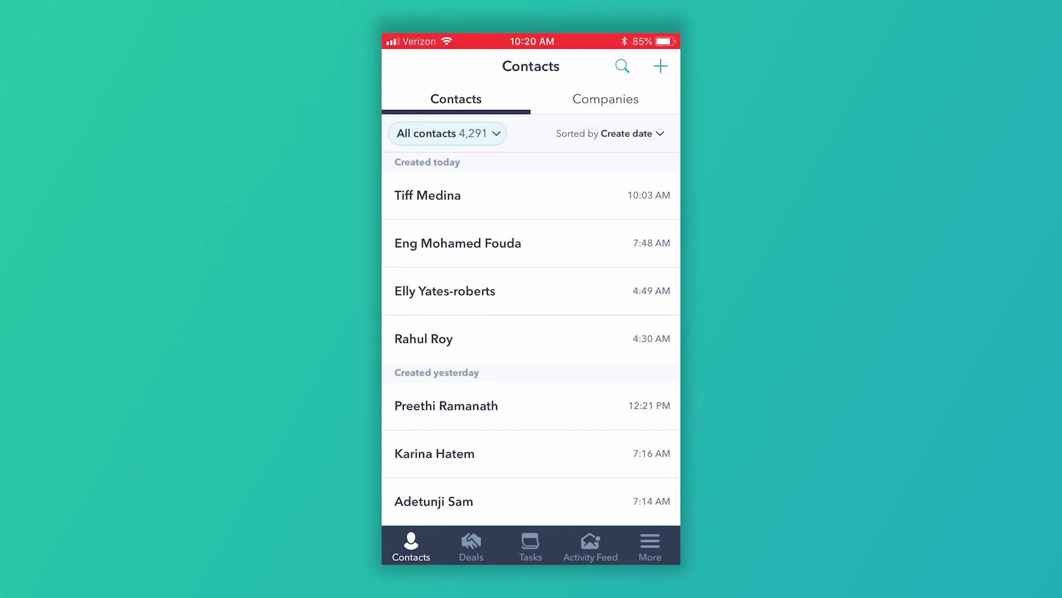
- In the mobile app, open the Aug 26 Unknown Visitor chat from All conversations
{"action": "left_click", "coordinate": [650, 545]}
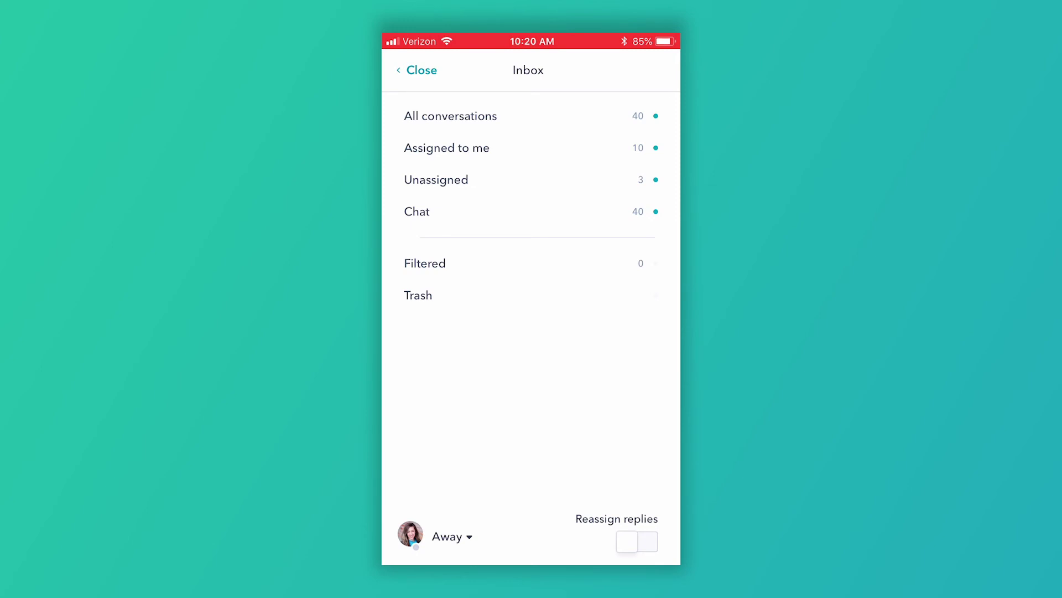
{"action": "left_click", "coordinate": [451, 116]}
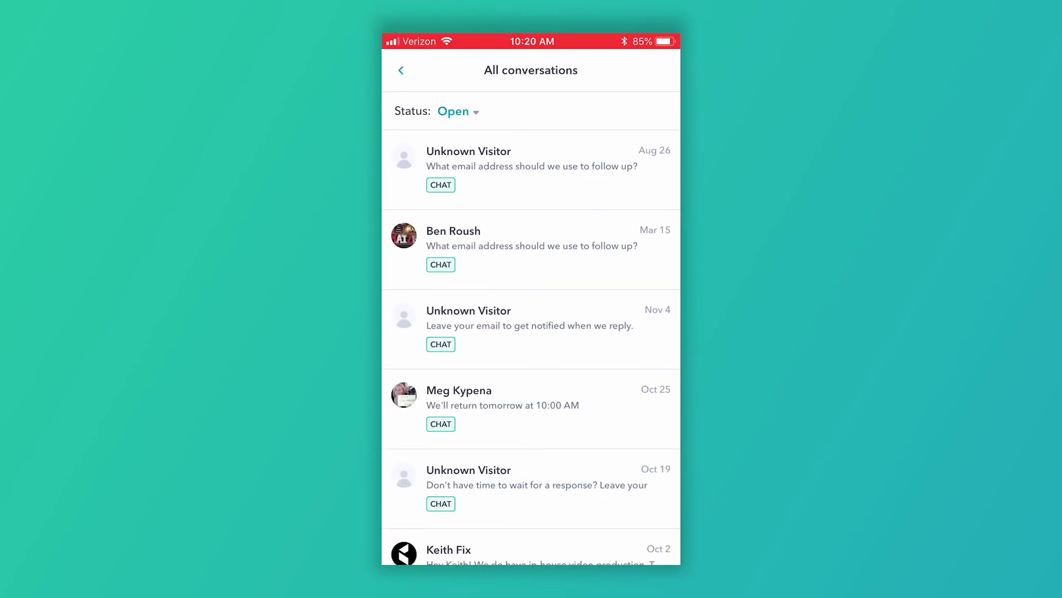
{"action": "left_click", "coordinate": [532, 166]}
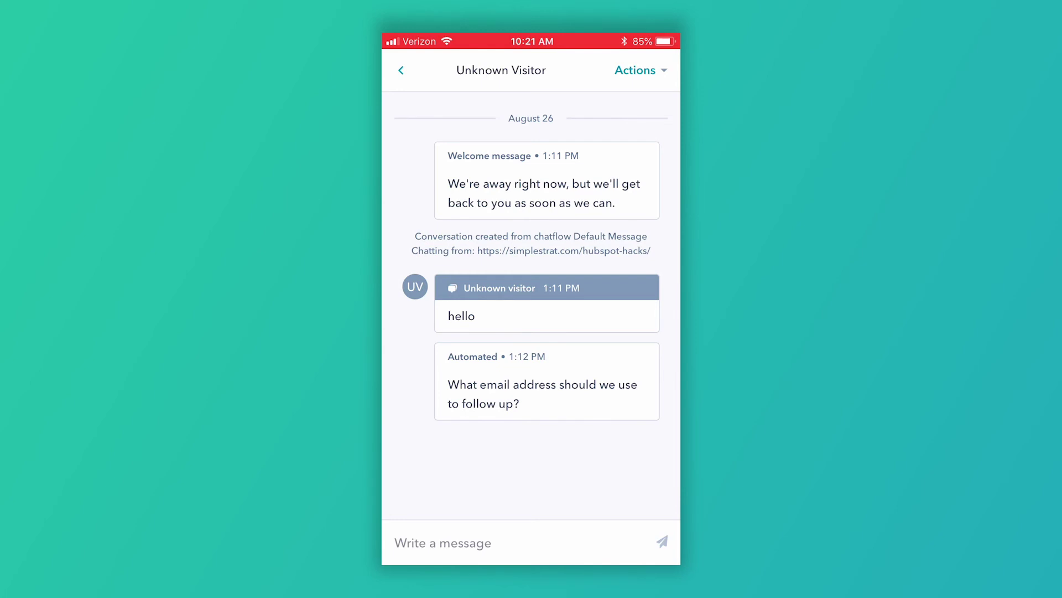
- Reassign the Aug 26 Unknown Visitor chat to a teammate through Actions > Reassign
{"action": "left_click", "coordinate": [442, 542]}
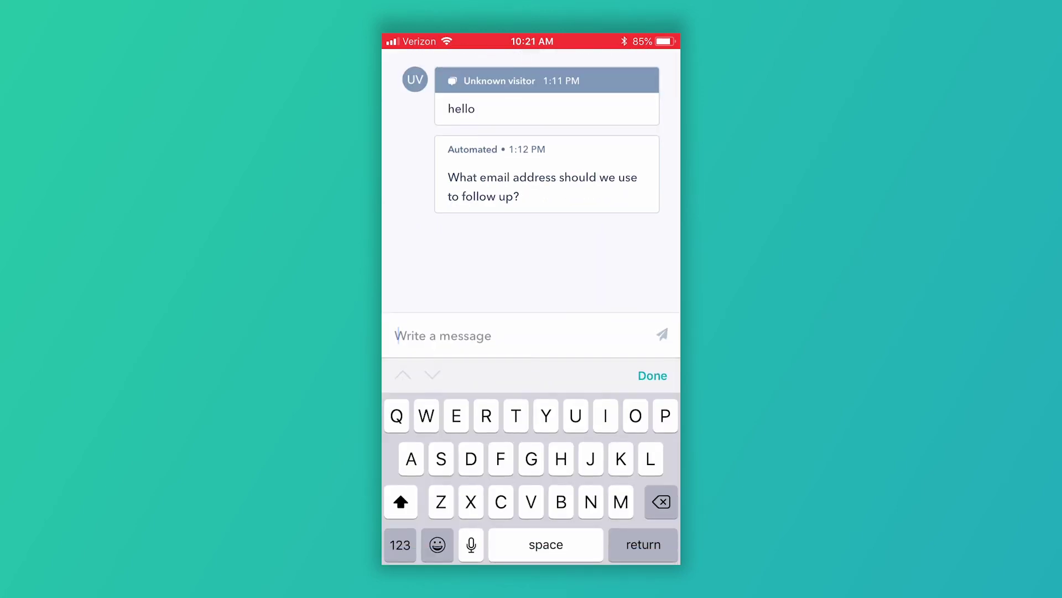
{"action": "left_click", "coordinate": [651, 375]}
{"action": "left_click", "coordinate": [636, 70]}
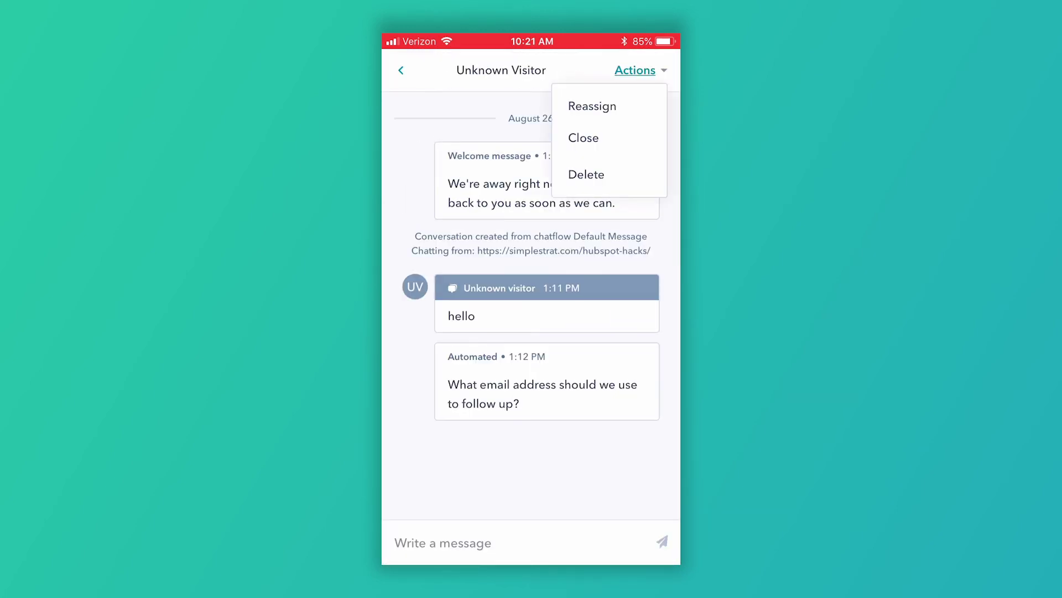
{"action": "left_click", "coordinate": [592, 106]}
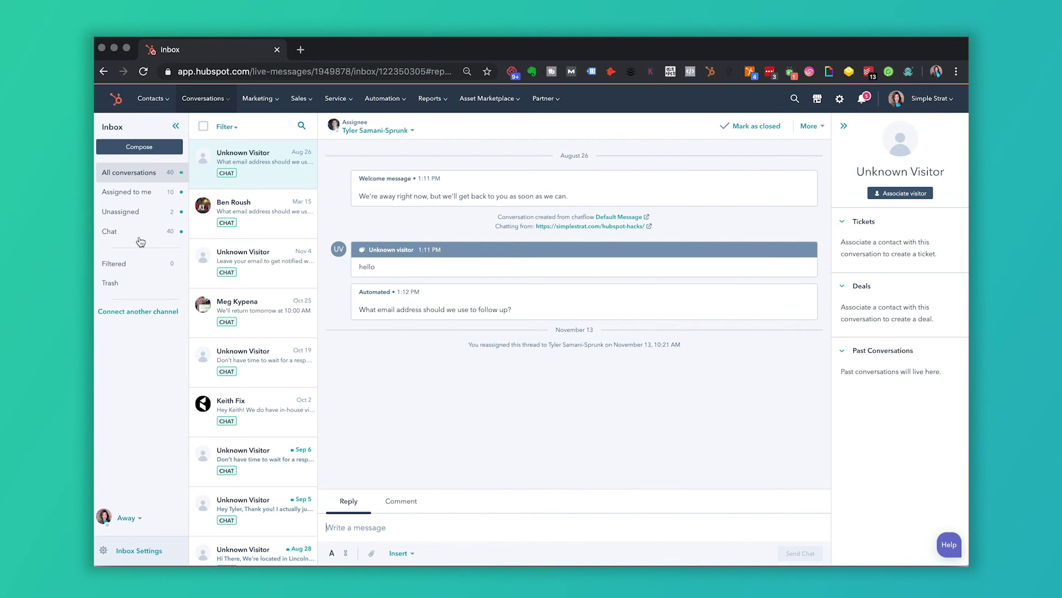
- Collapse the folder panel and open the Inbox's edit page on its Team members settings
{"action": "left_click", "coordinate": [177, 127]}
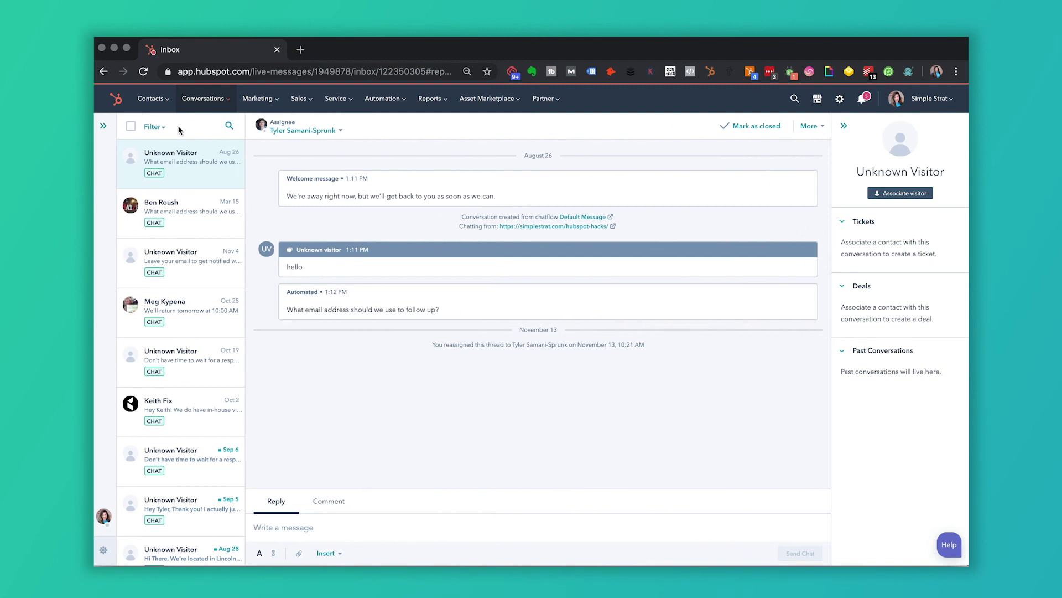
{"action": "left_click", "coordinate": [840, 98]}
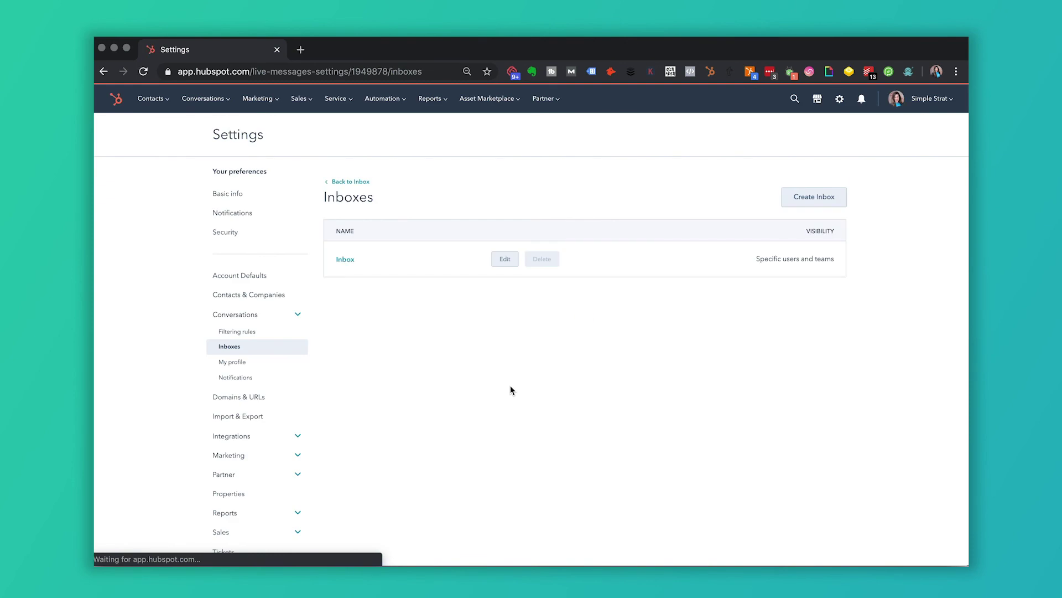
{"action": "left_click", "coordinate": [505, 260]}
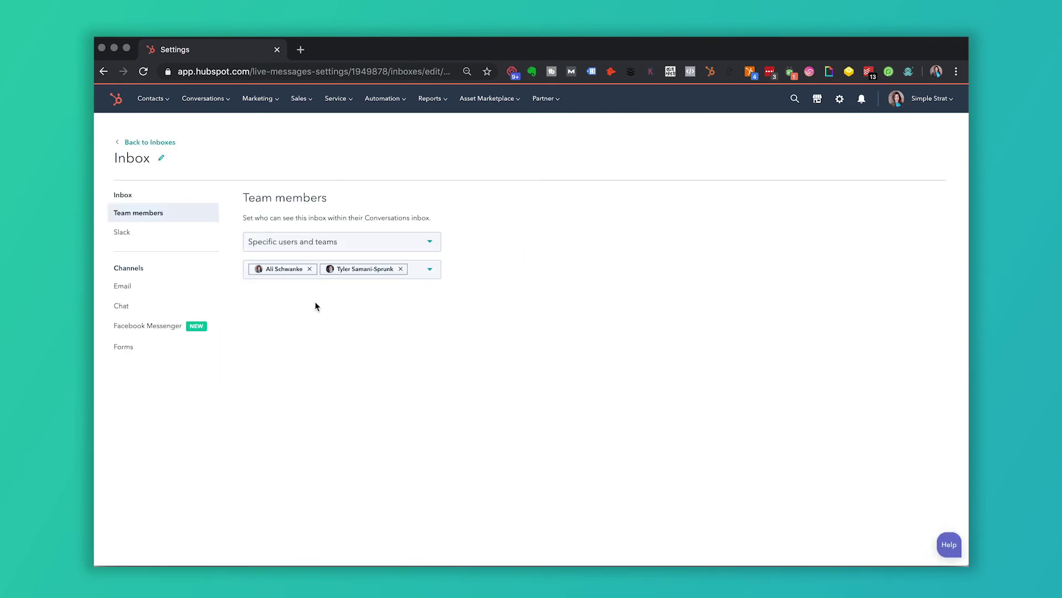
- Begin connecting a newly created form to the Inbox, then exit the form editor without saving
{"action": "left_click", "coordinate": [140, 354]}
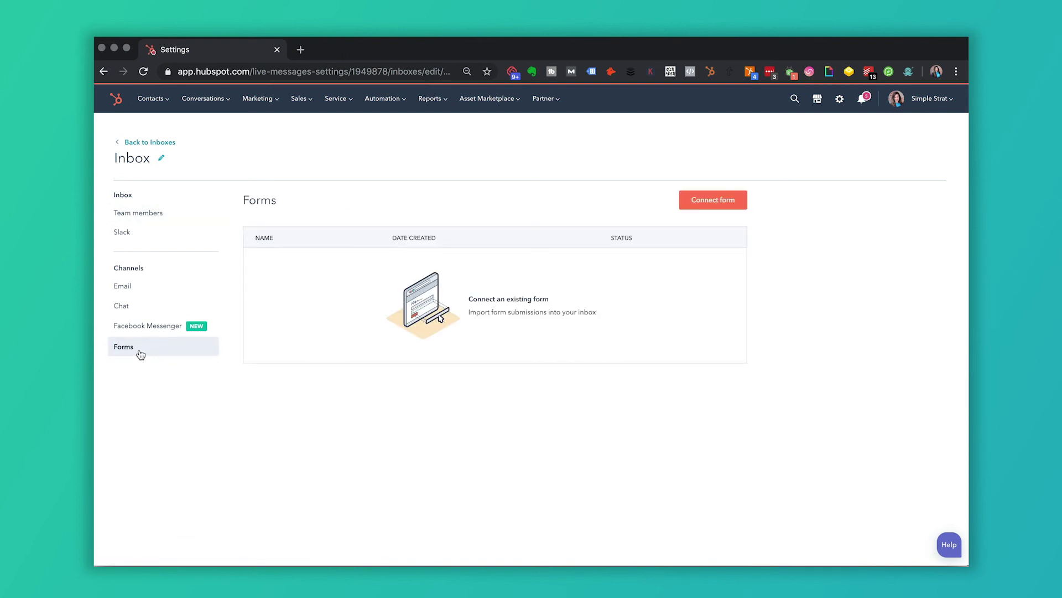
{"action": "left_click", "coordinate": [713, 200]}
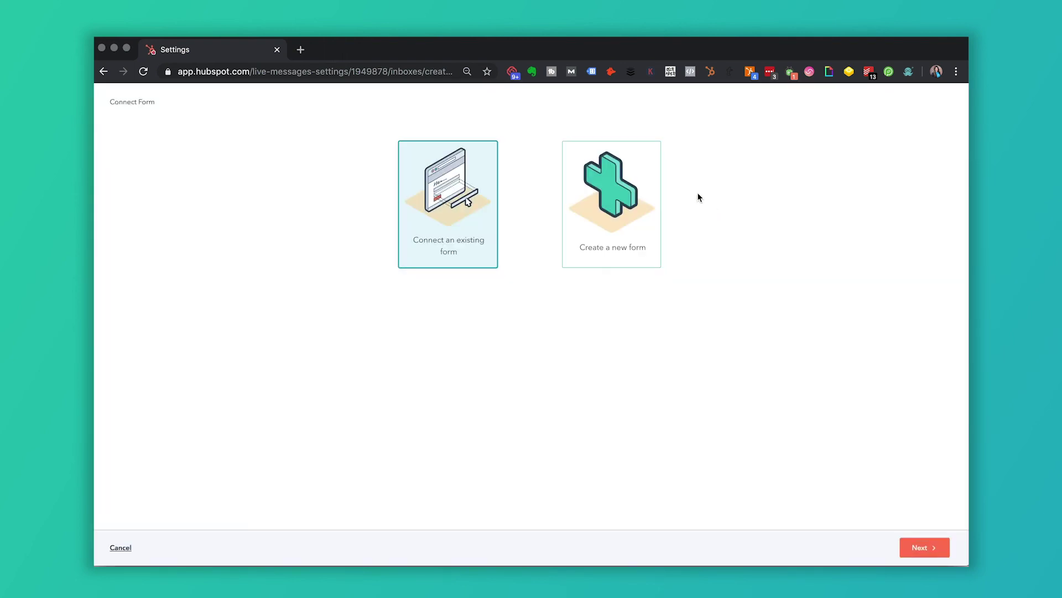
{"action": "left_click", "coordinate": [627, 198]}
{"action": "left_click", "coordinate": [919, 544]}
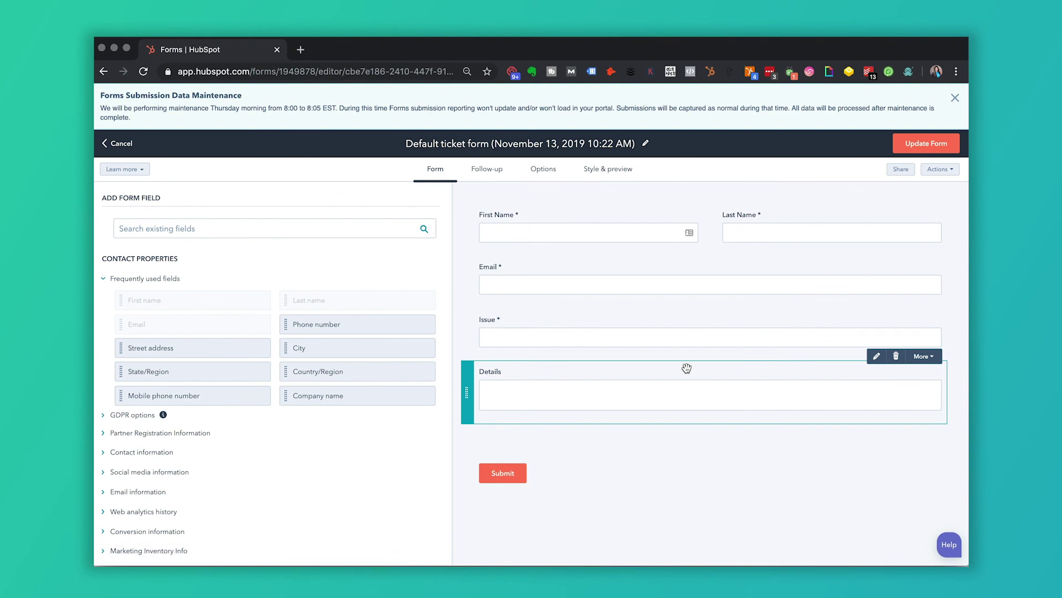
{"action": "left_click", "coordinate": [955, 98]}
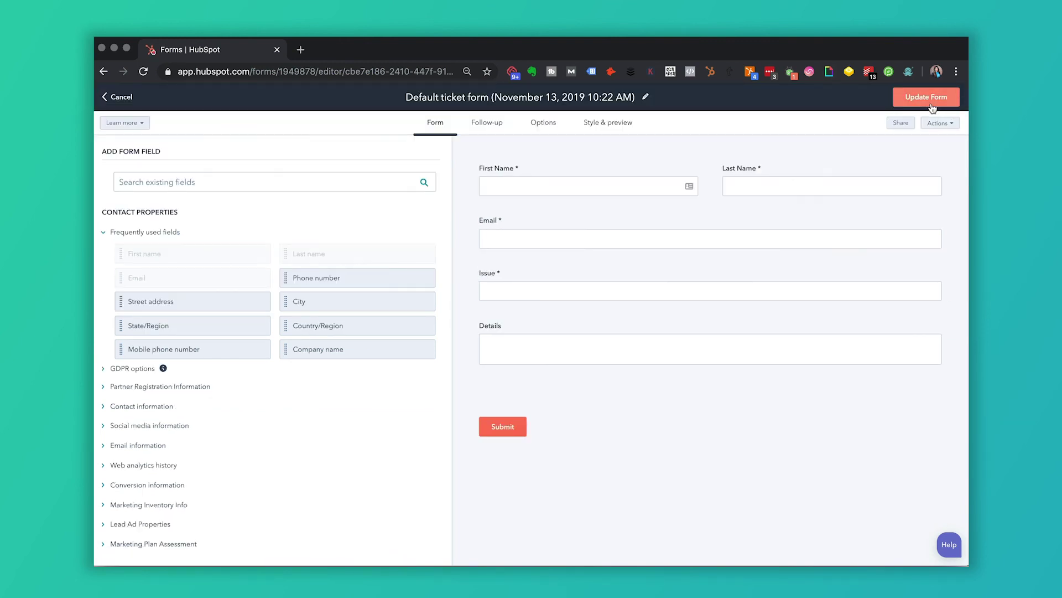
{"action": "left_click", "coordinate": [132, 98]}
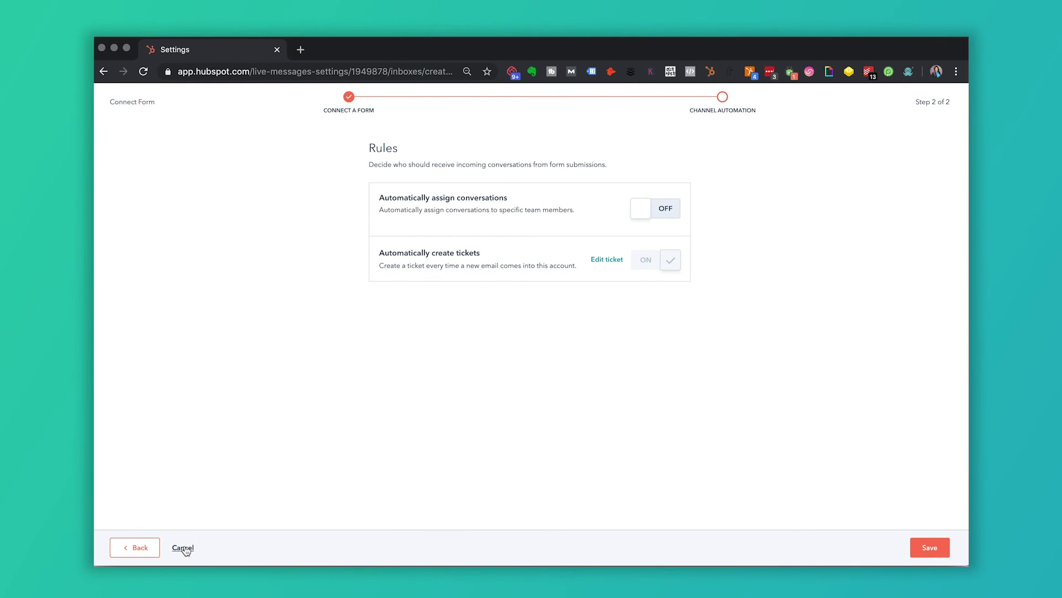
{"action": "left_click", "coordinate": [182, 547]}
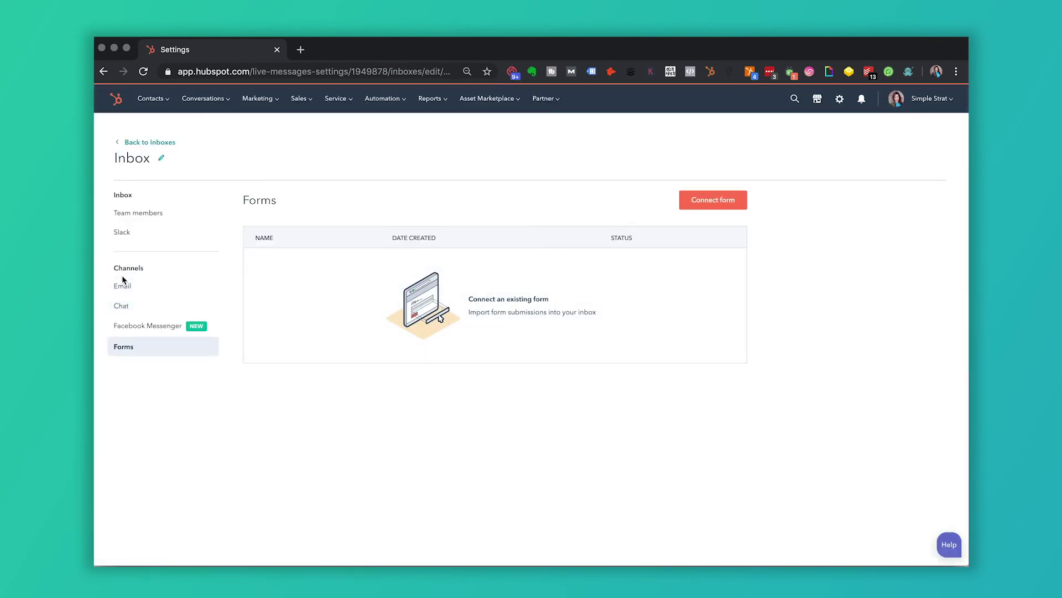
- Go back to the inbox list, reopen the Inbox's settings, then return to Conversations > Inbox
{"action": "left_click", "coordinate": [145, 144]}
{"action": "left_click", "coordinate": [346, 259]}
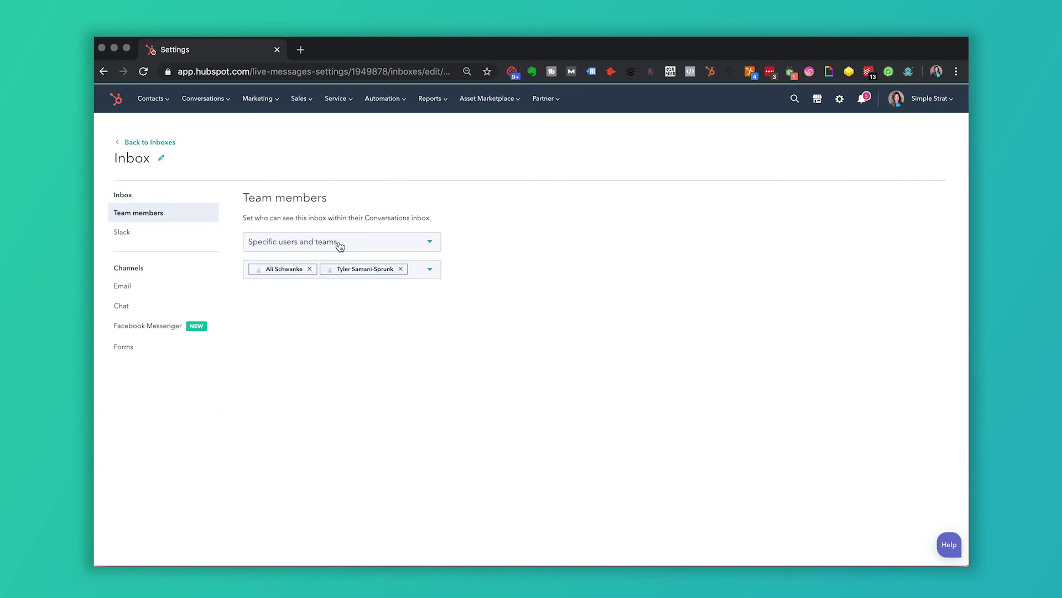
{"action": "mouse_move", "coordinate": [227, 100]}
{"action": "left_click", "coordinate": [190, 132]}
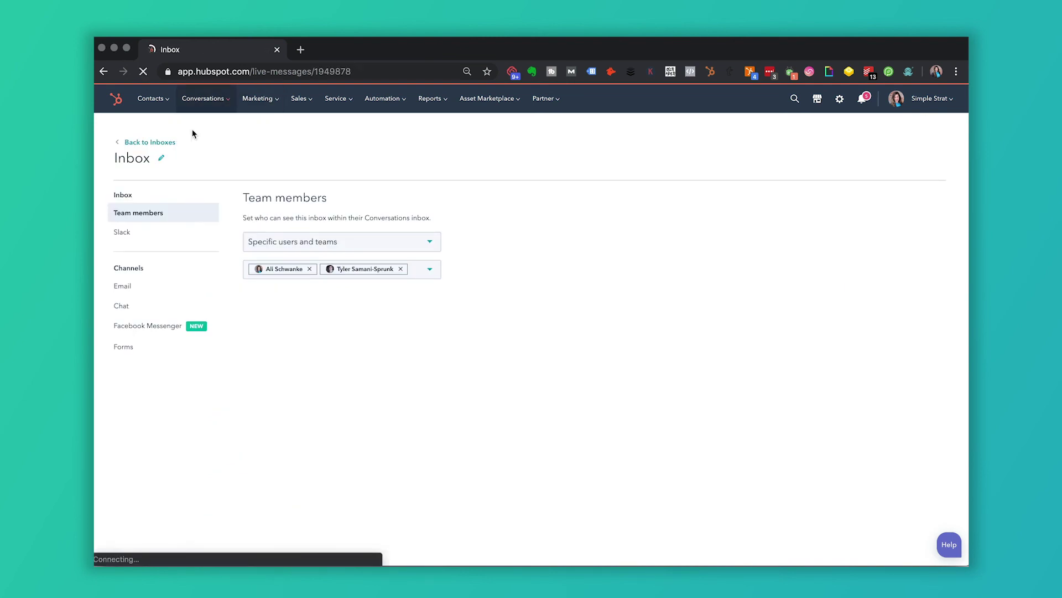